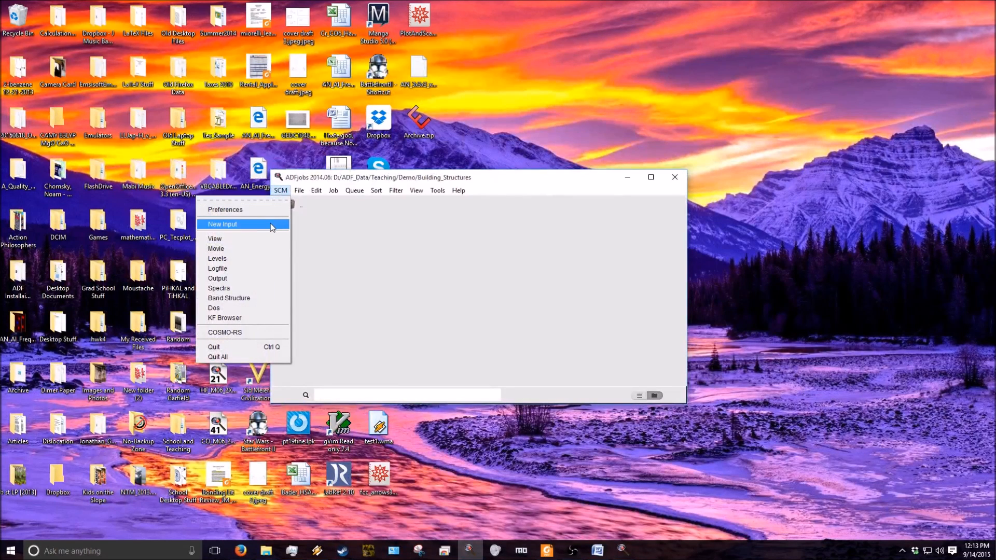
- Create a new input in a maximized window and draw a closed ring of six single-bonded carbon atoms
click(272, 226)
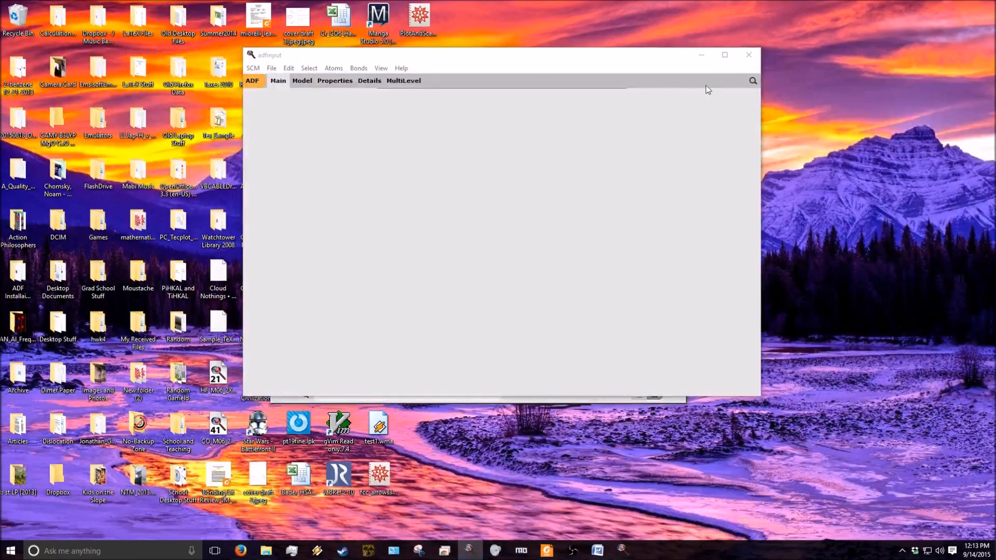
click(725, 56)
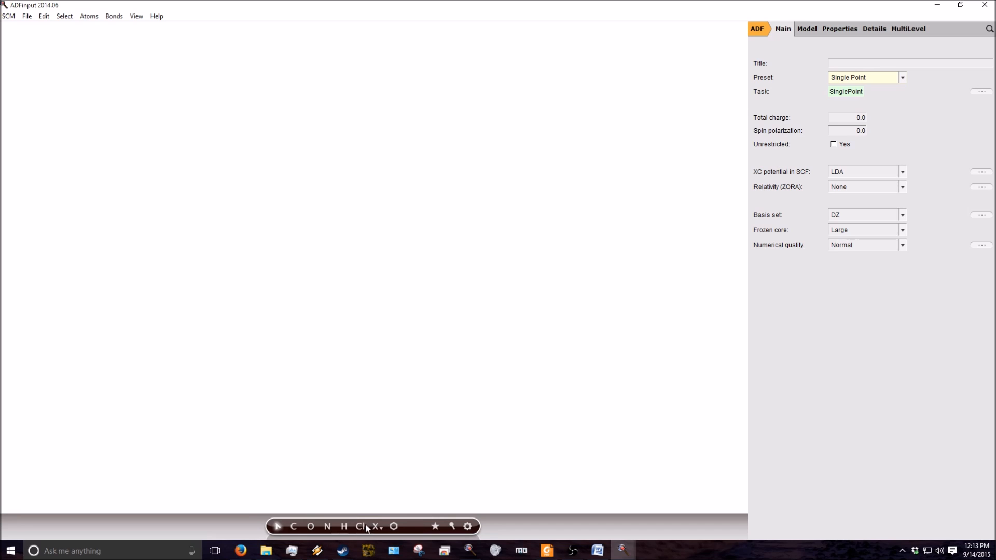
click(294, 527)
drag(217, 275, 218, 204)
click(276, 185)
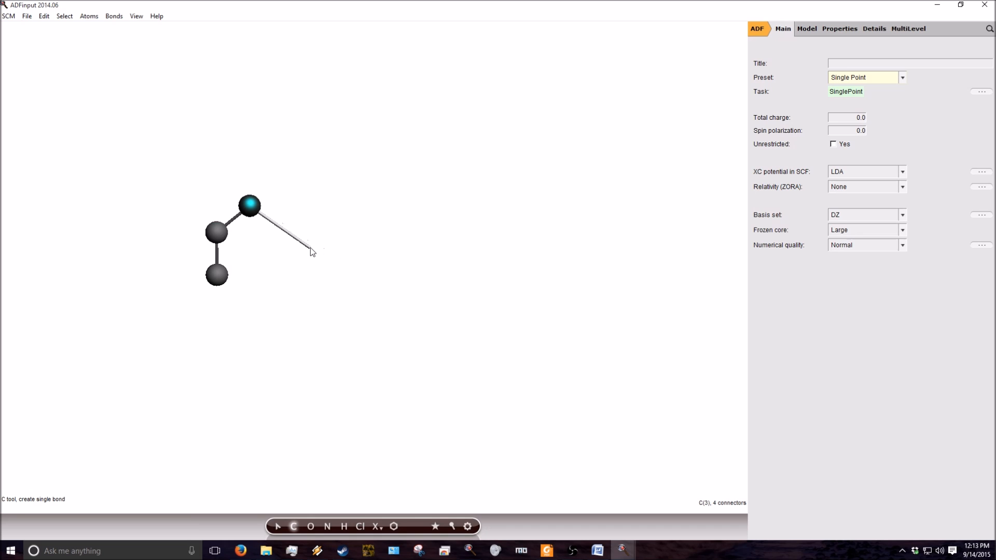
click(310, 249)
click(288, 308)
click(240, 345)
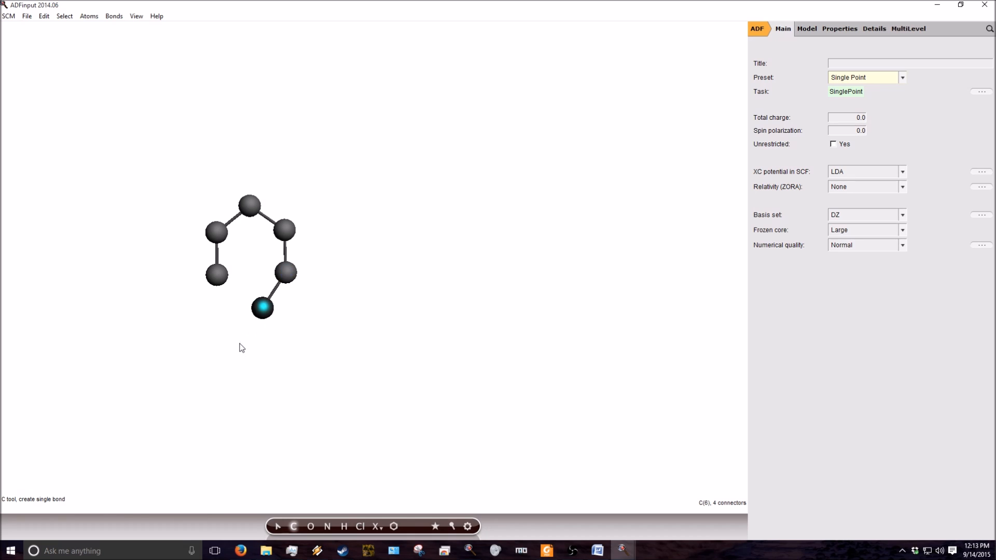
click(216, 279)
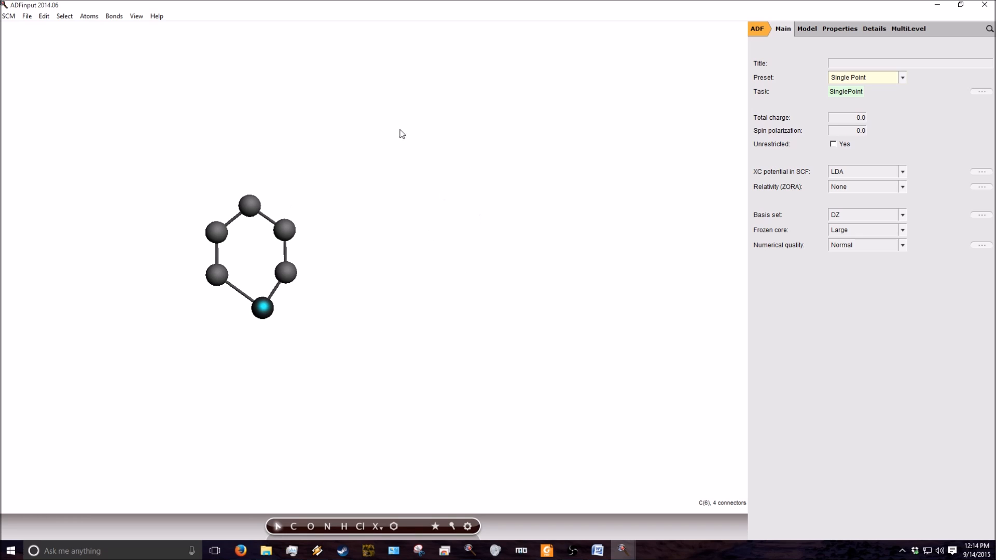
click(466, 172)
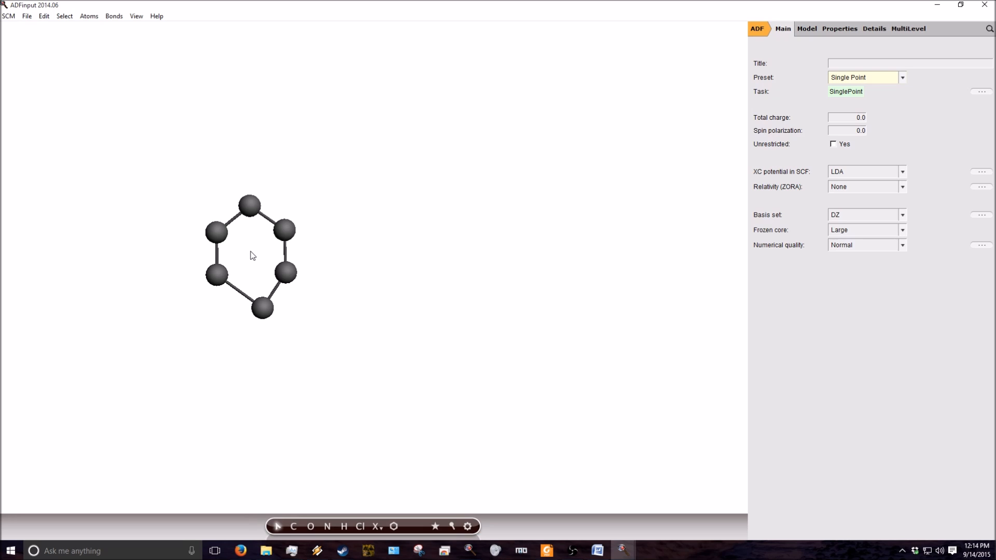
- Examine the carbon ring by moving, rotating and zooming it in the drawing area
middle_drag(251, 255, 325, 229)
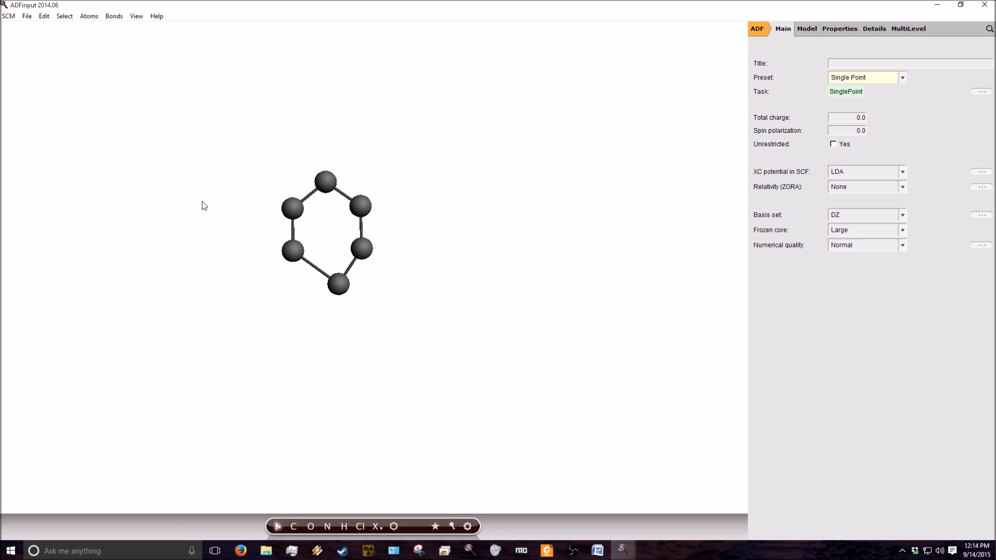
drag(254, 149, 607, 331)
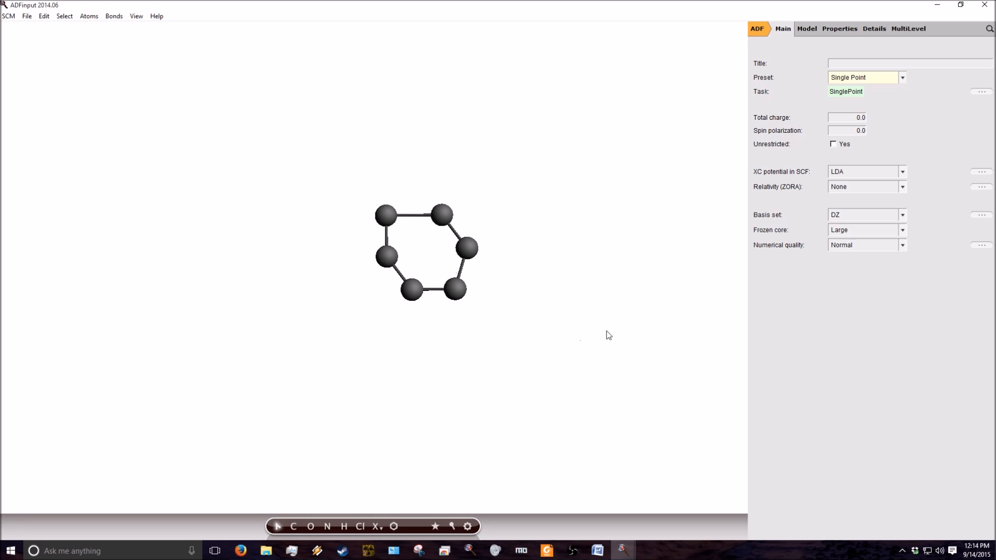
drag(518, 318, 538, 327)
drag(540, 244, 304, 217)
scroll(371, 263, up, 5)
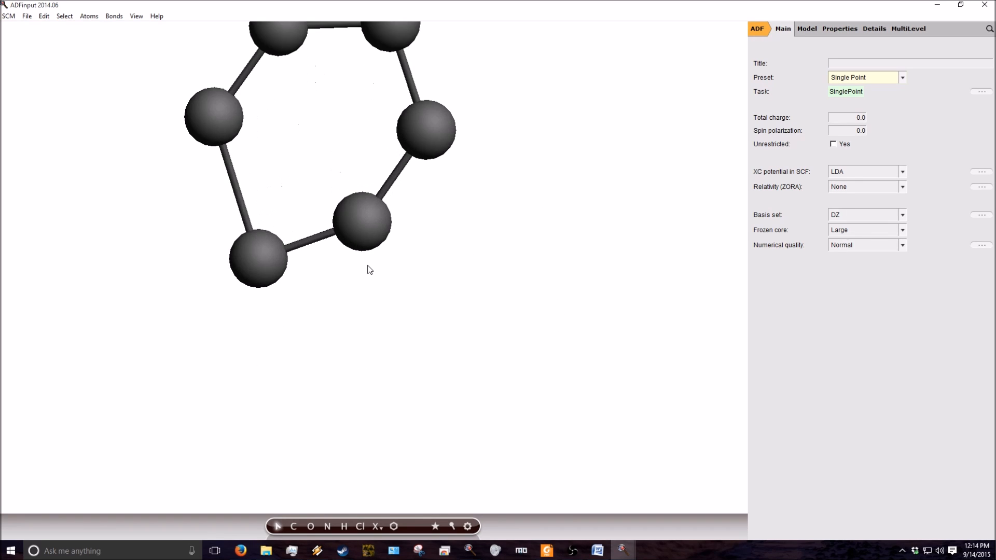
scroll(371, 268, down, 5)
scroll(372, 269, up, 4)
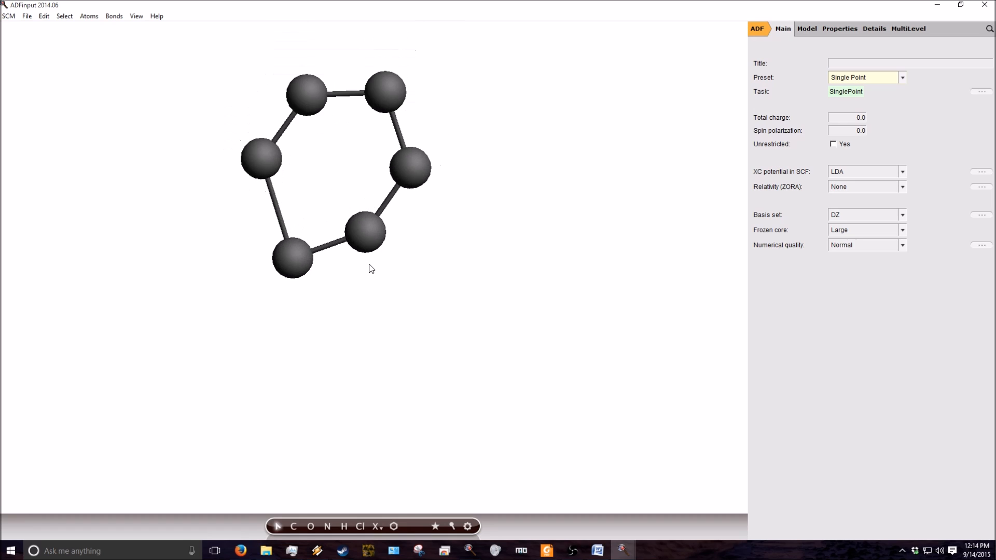
middle_drag(366, 166, 398, 261)
drag(425, 404, 487, 338)
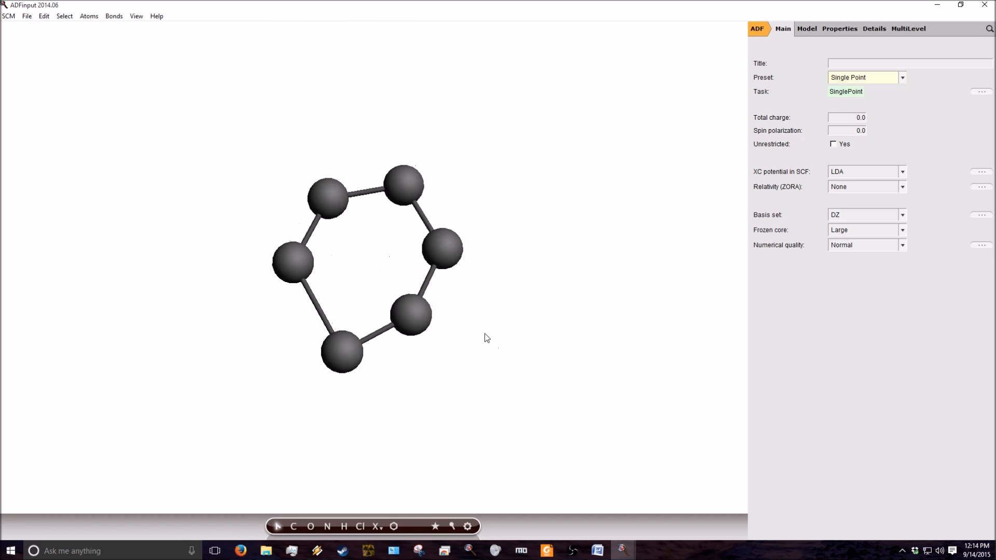
- Bond a single hydrogen atom to one ring carbon, and remove that hydrogen again
click(449, 248)
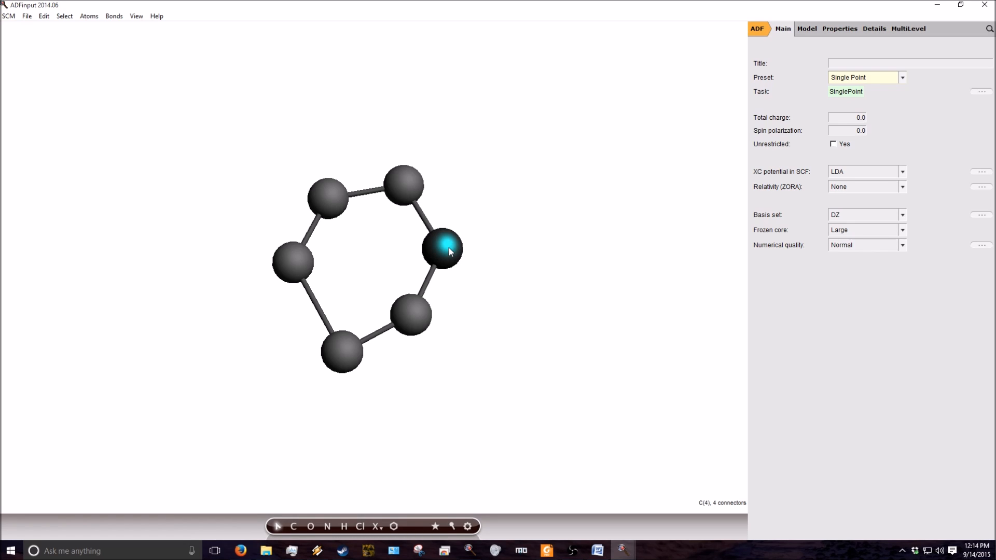
click(344, 526)
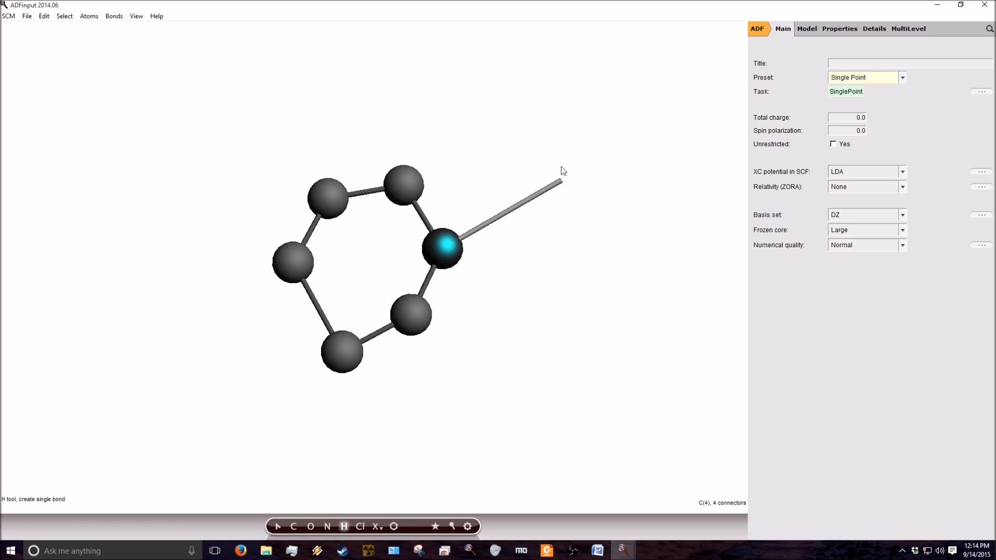
click(478, 190)
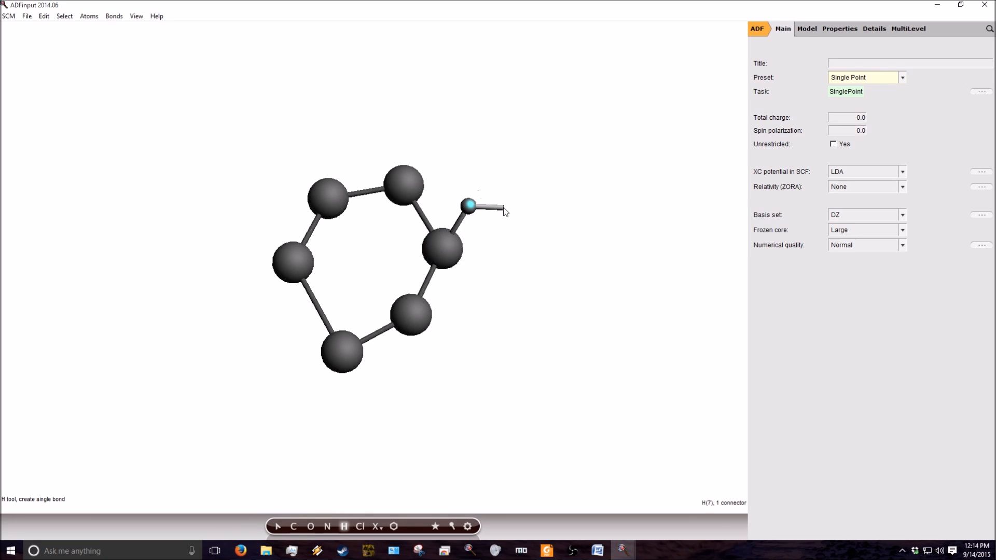
key(Escape)
key(Escape)
drag(472, 390, 507, 358)
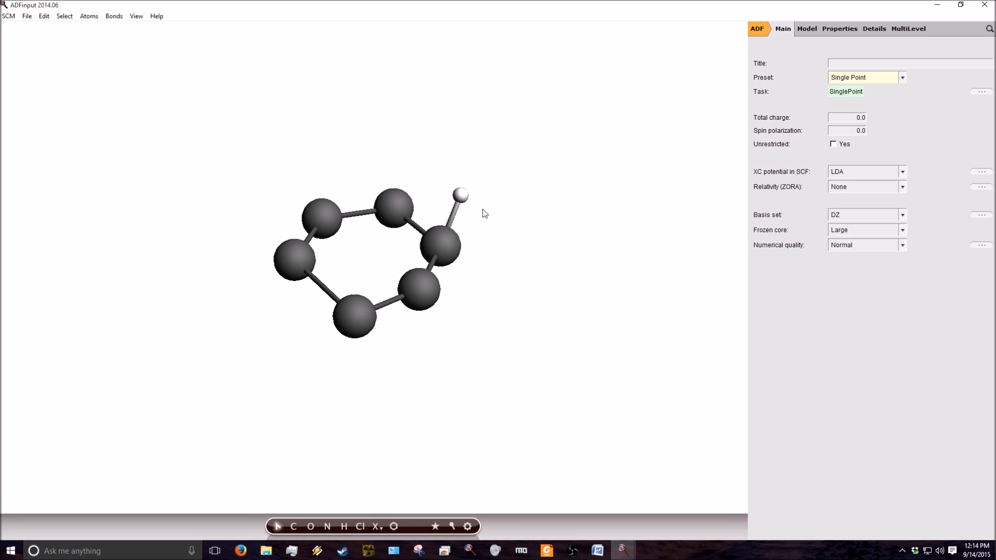
click(461, 196)
key(Delete)
- Add all missing hydrogens to the six-carbon ring automatically
click(92, 17)
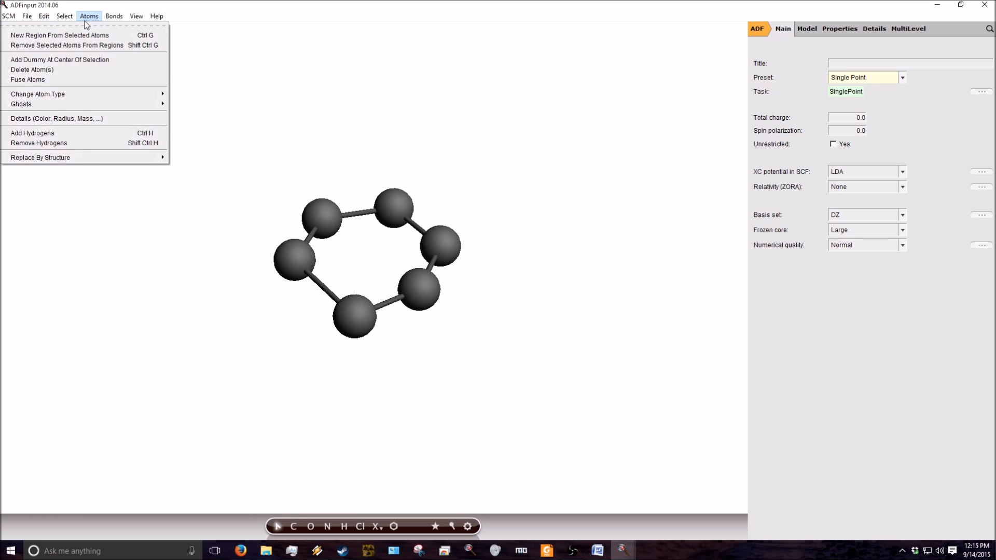
click(118, 135)
drag(641, 381, 522, 377)
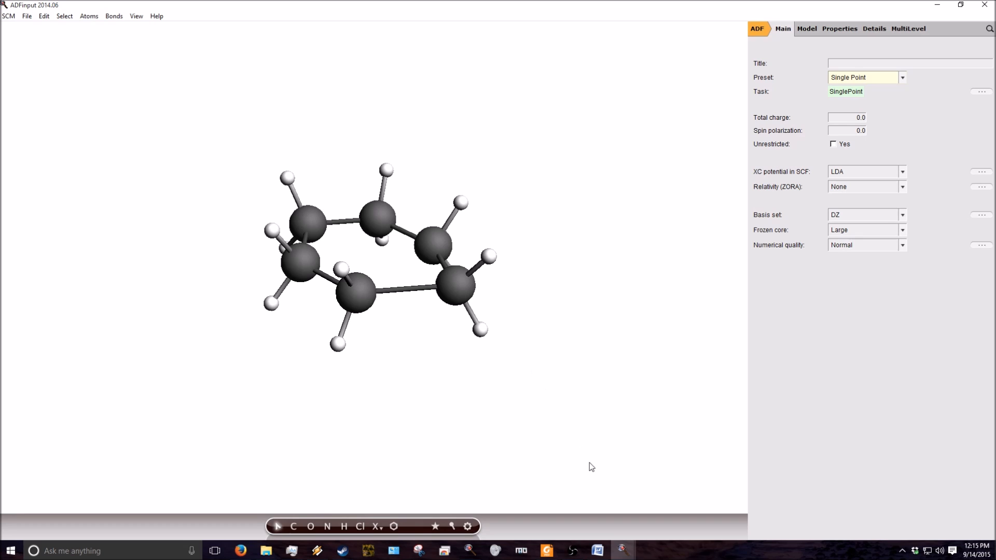
drag(470, 379, 388, 326)
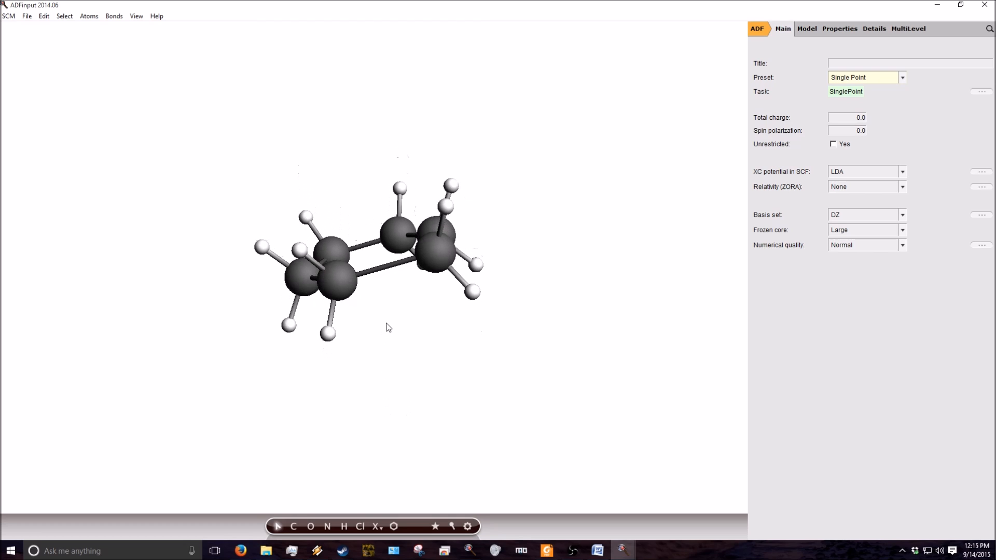
- Pre-optimize the ring's geometry and inspect the resulting shape from several angles
click(469, 527)
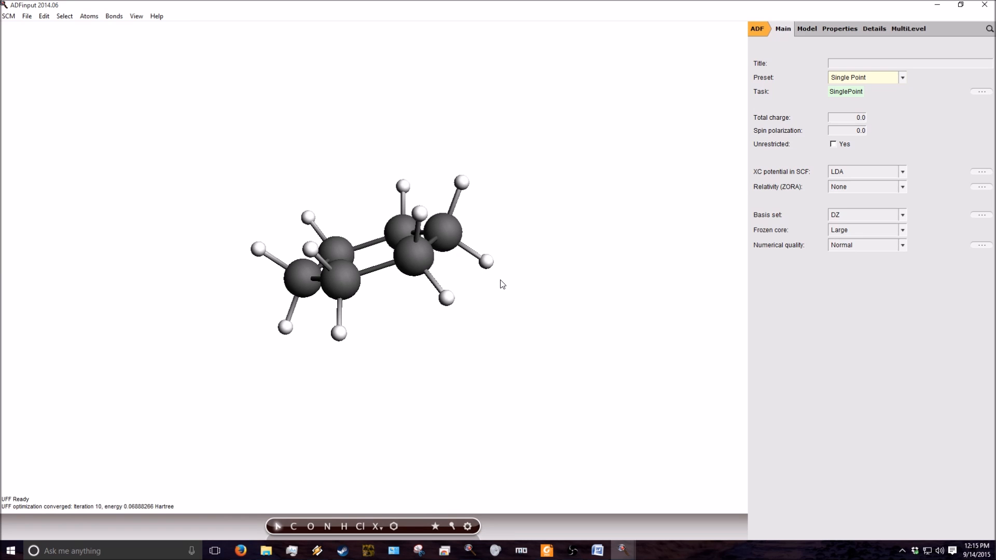
drag(572, 178, 533, 308)
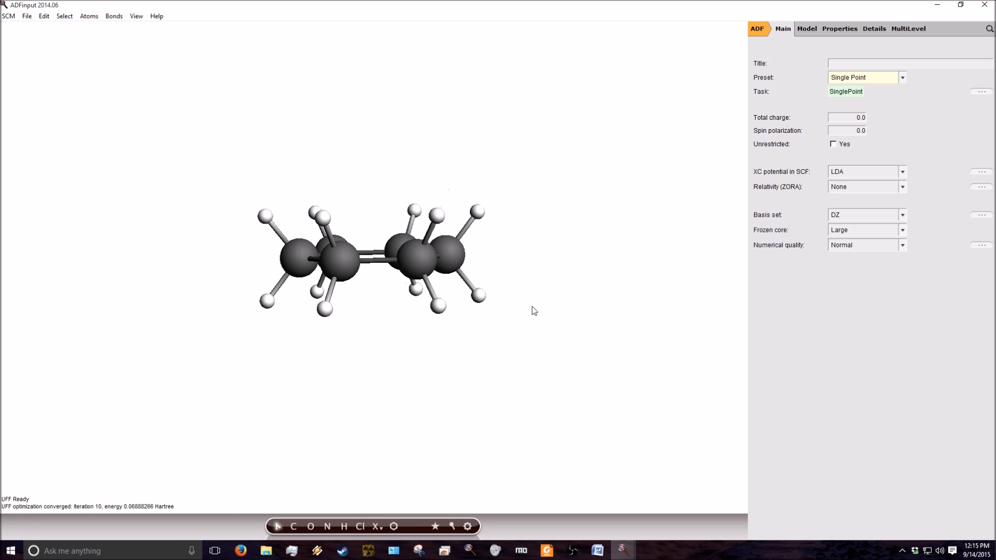
drag(604, 266, 567, 338)
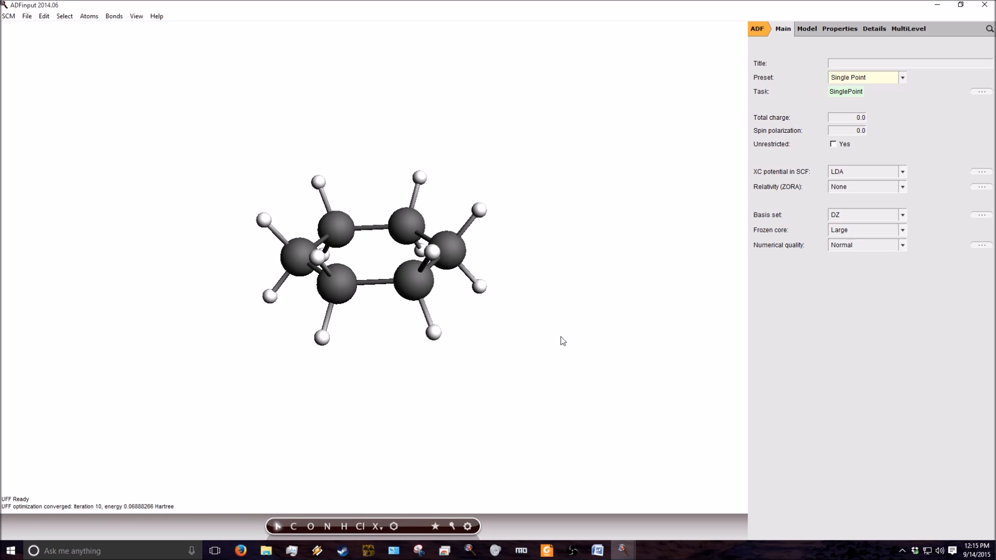
drag(549, 338, 501, 163)
drag(511, 103, 521, 168)
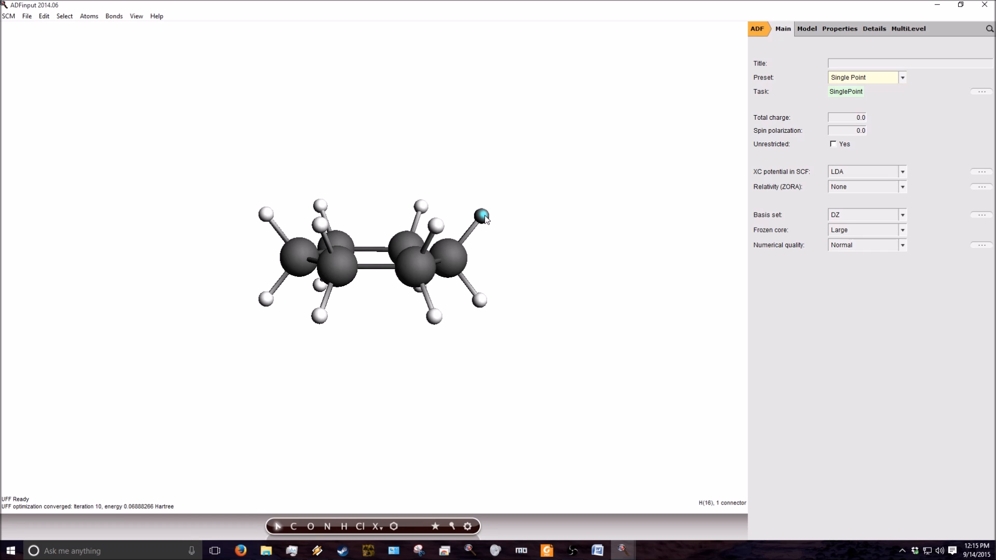
- Move one end carbon with its two hydrogens upward out of the ring plane and pre-optimize the geometry again
shift+click(457, 254)
shift+click(479, 300)
drag(581, 251, 551, 273)
drag(459, 256, 463, 231)
click(481, 335)
drag(523, 383, 521, 356)
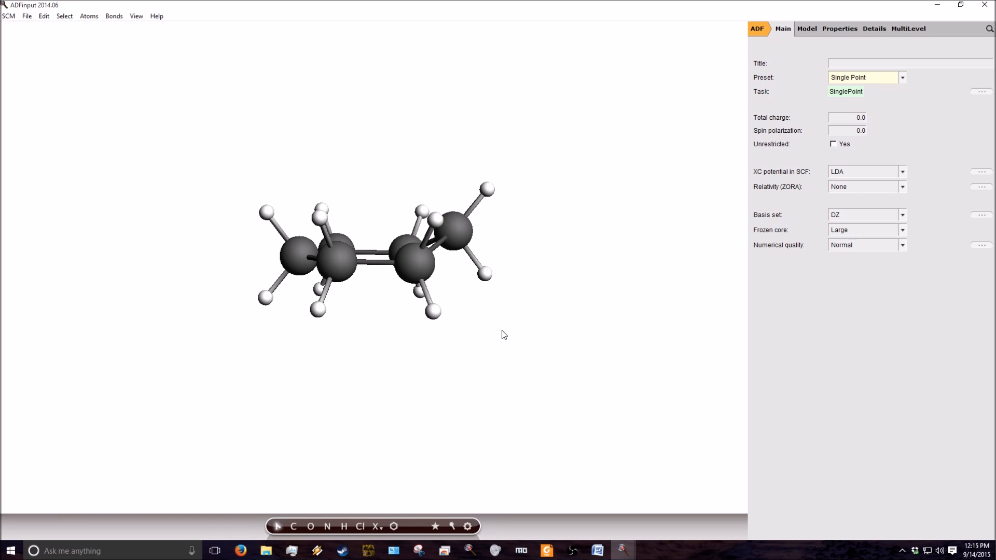
click(467, 527)
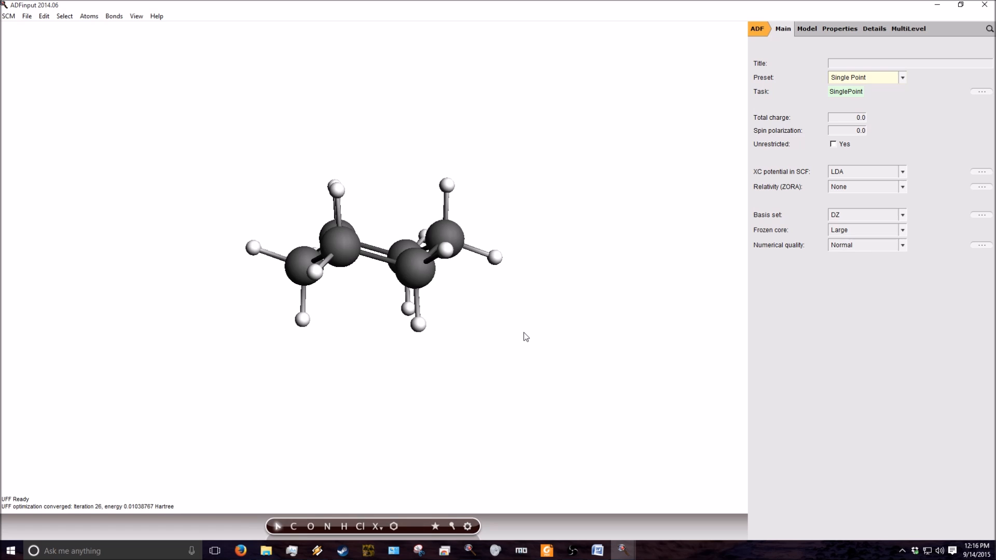
drag(521, 163, 512, 325)
- Change the outward-pointing hydrogen on the raised end carbon to a carbon atom
click(496, 234)
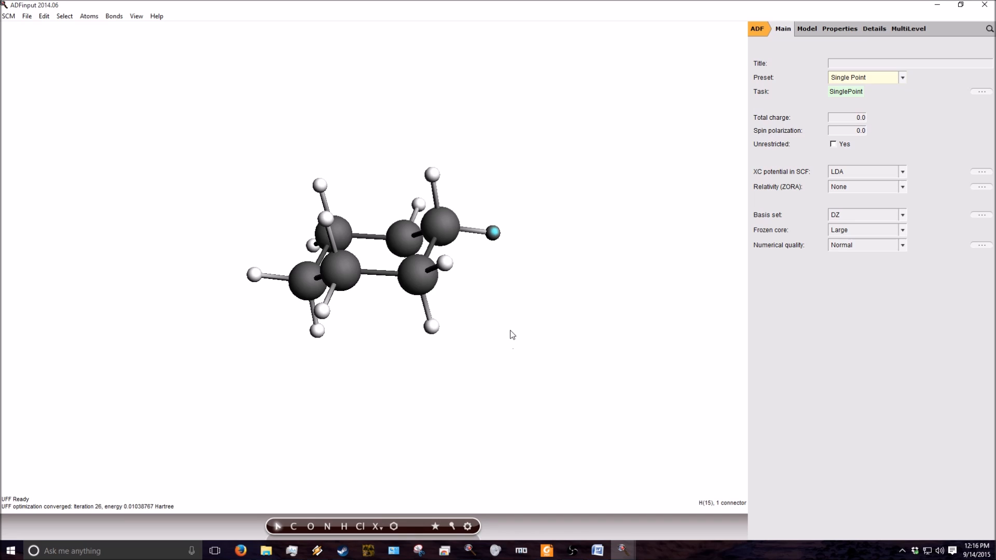
right_click(494, 233)
mouse_move(497, 235)
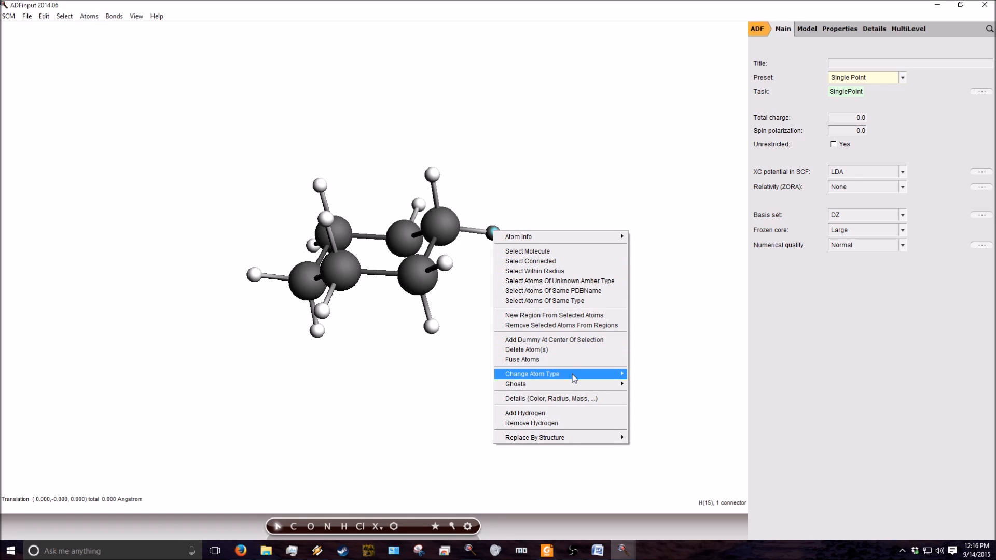
mouse_move(576, 376)
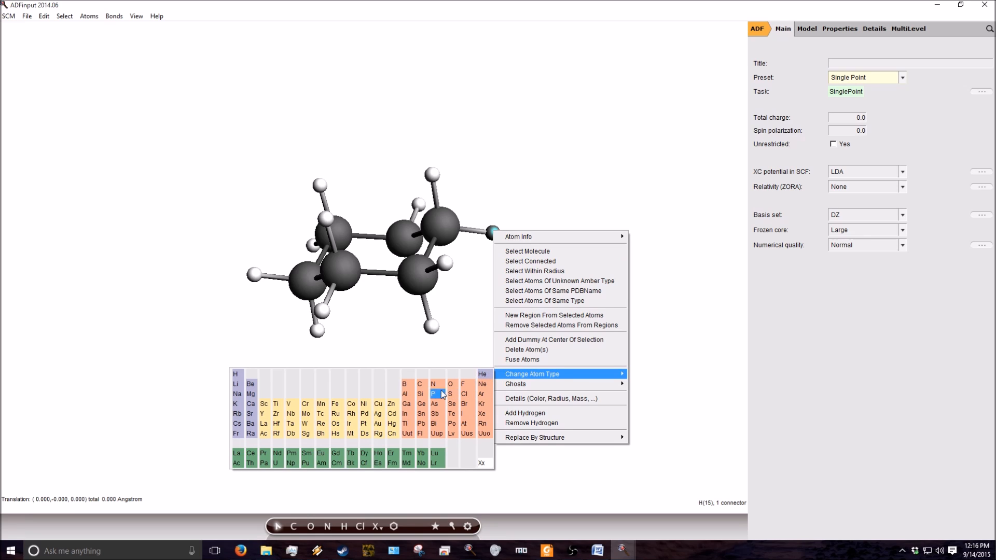
click(422, 387)
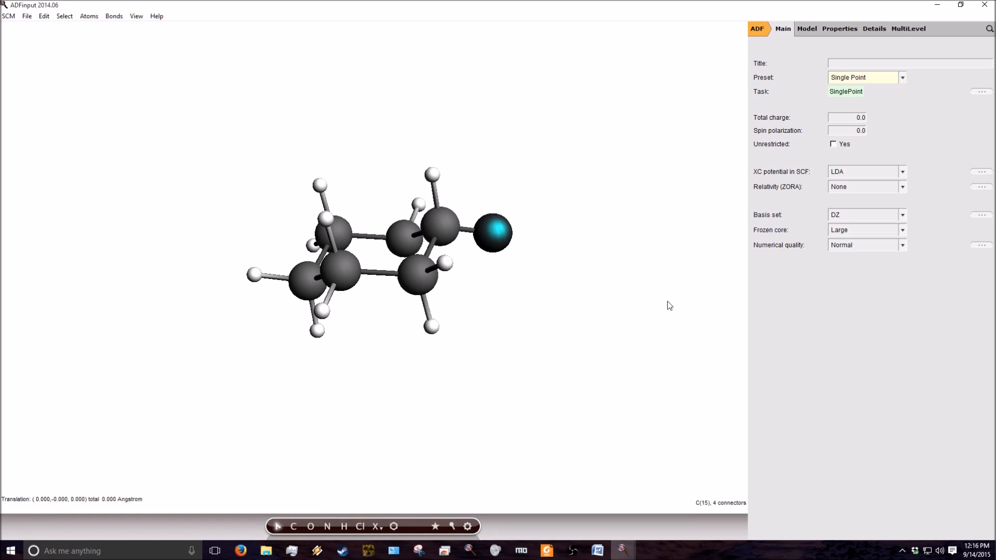
mouse_move(604, 282)
mouse_down()
mouse_move(596, 341)
mouse_move(612, 282)
mouse_up()
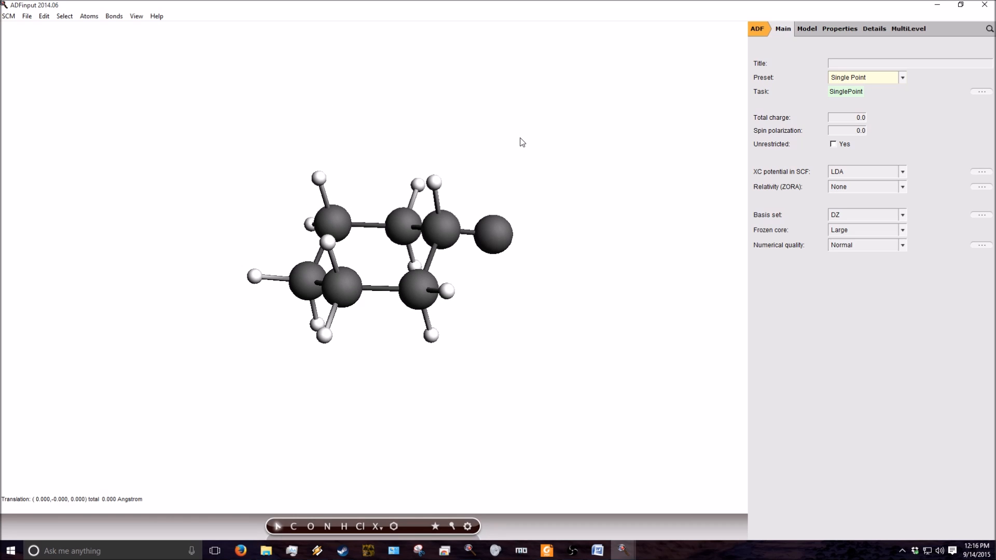
- Add hydrogens to the new carbon to complete the methyl group and pre-optimize the molecule
key(ctrl+h)
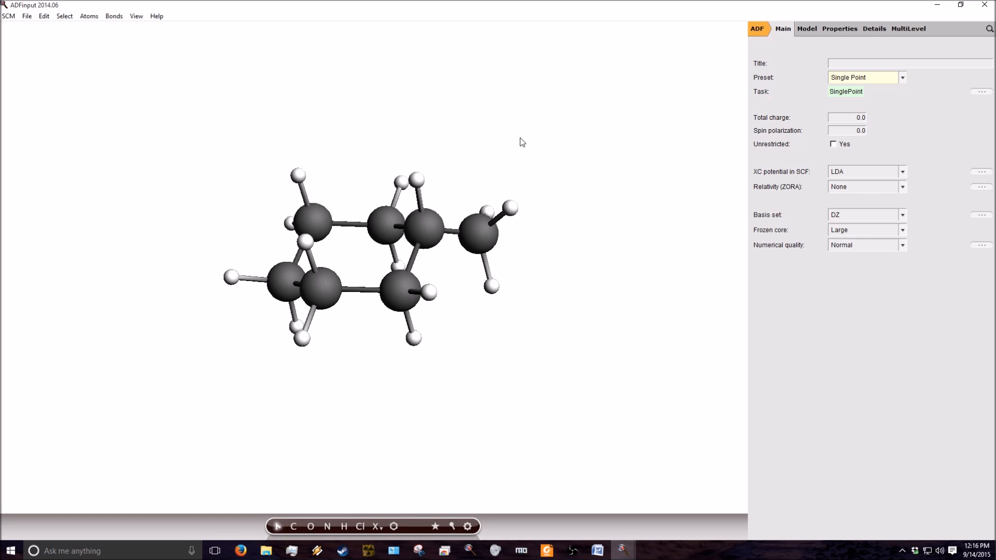
drag(571, 147, 574, 270)
drag(600, 405, 611, 315)
click(469, 528)
drag(543, 384, 507, 316)
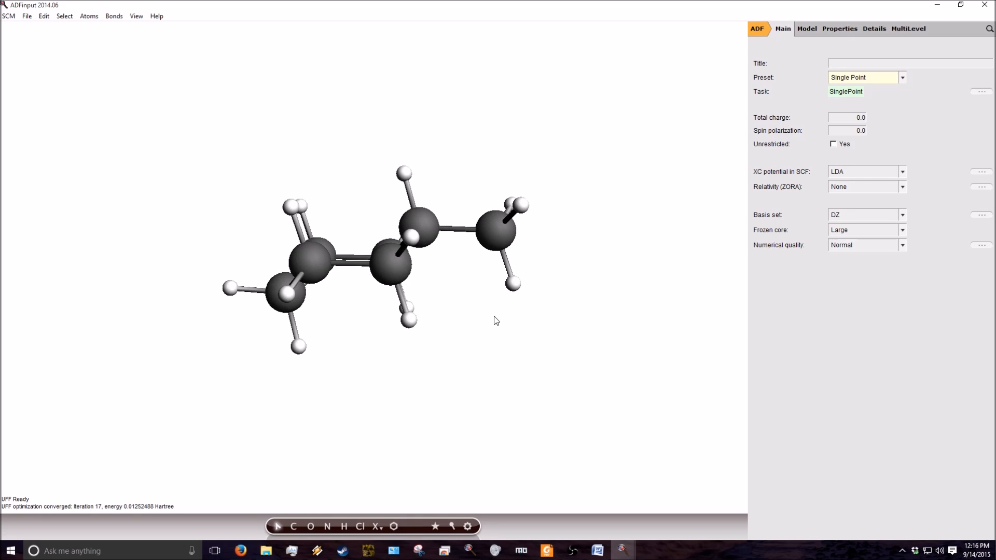
- Select all atoms of the molecule and delete them
drag(138, 138, 617, 421)
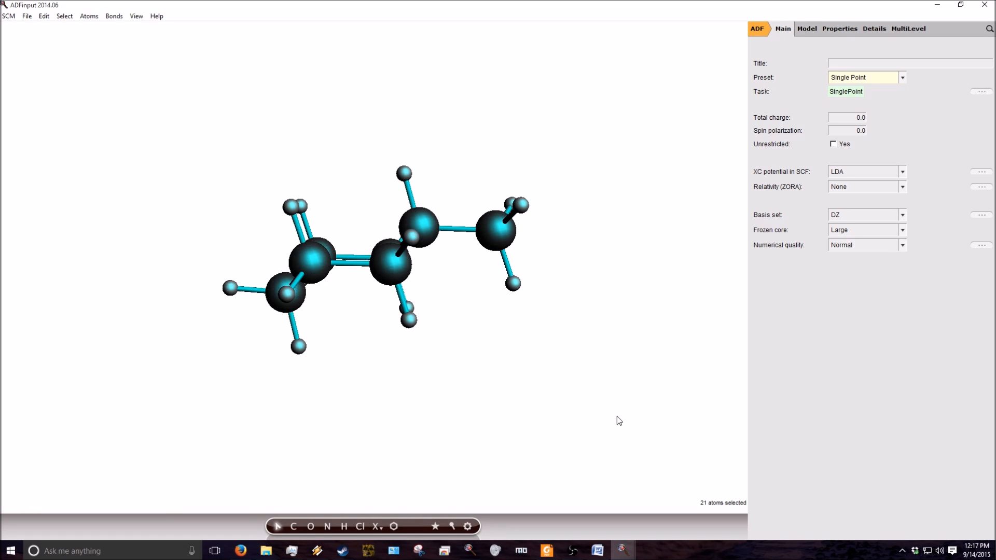
key(Delete)
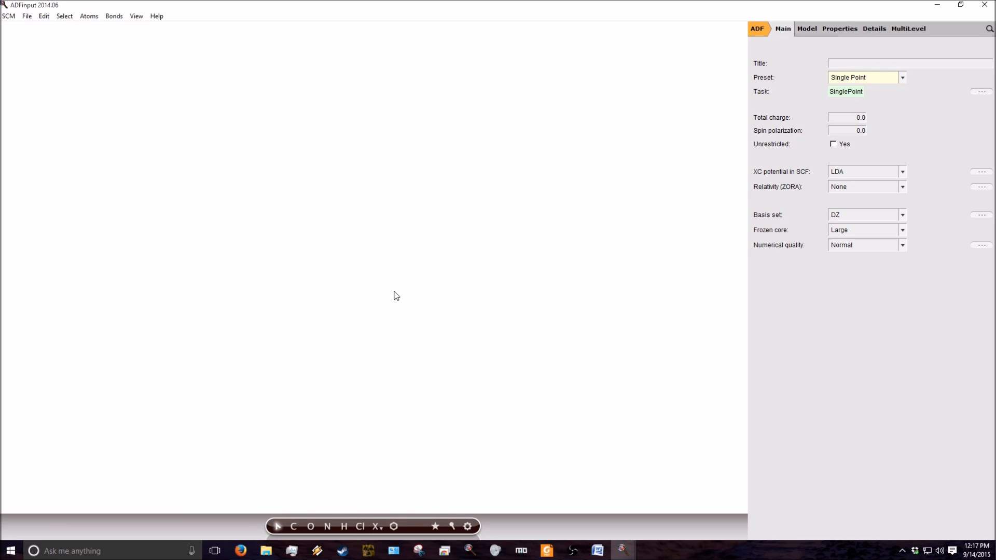
- Place the predefined chair-shaped cyclohexane ring from the cyclic hydrocarbon structures in the empty workspace
click(394, 527)
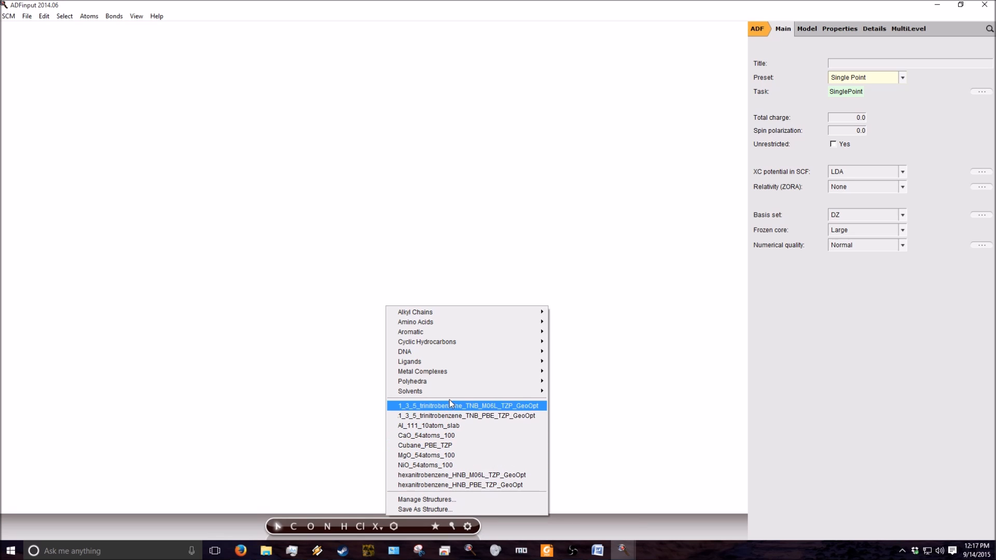
mouse_move(448, 394)
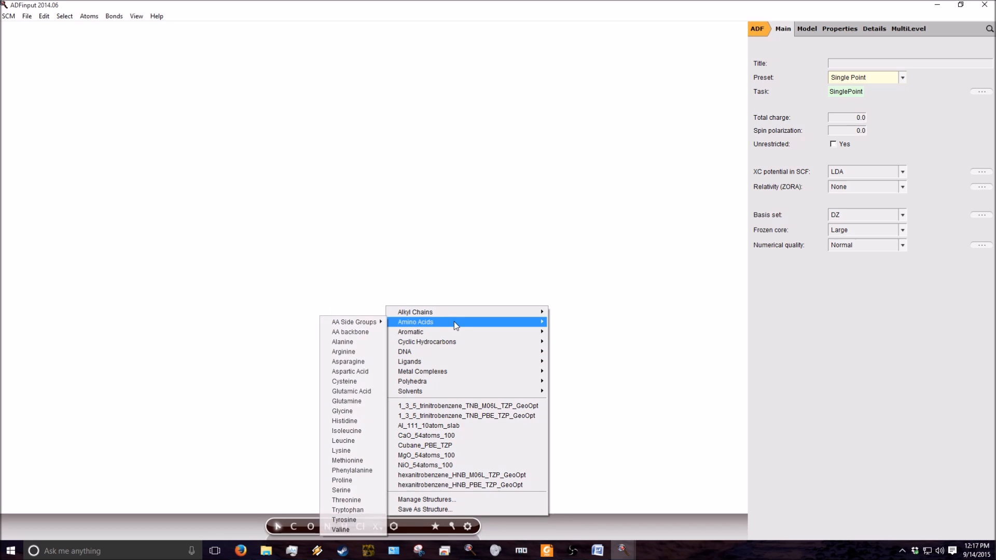
mouse_move(453, 331)
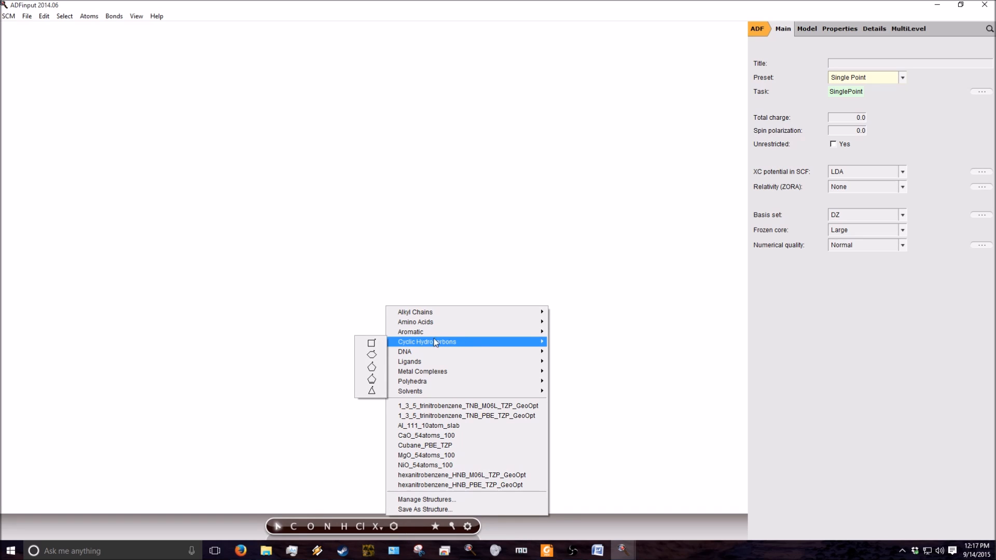
click(373, 356)
click(365, 269)
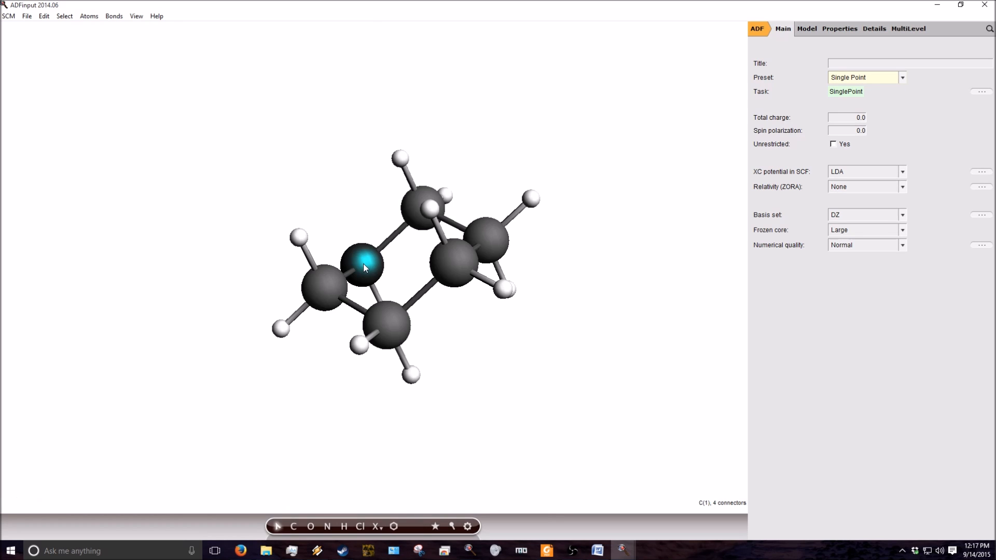
- Attach a predefined t-Butyl group to the ring carbon that has an open bonding position
drag(418, 453, 519, 364)
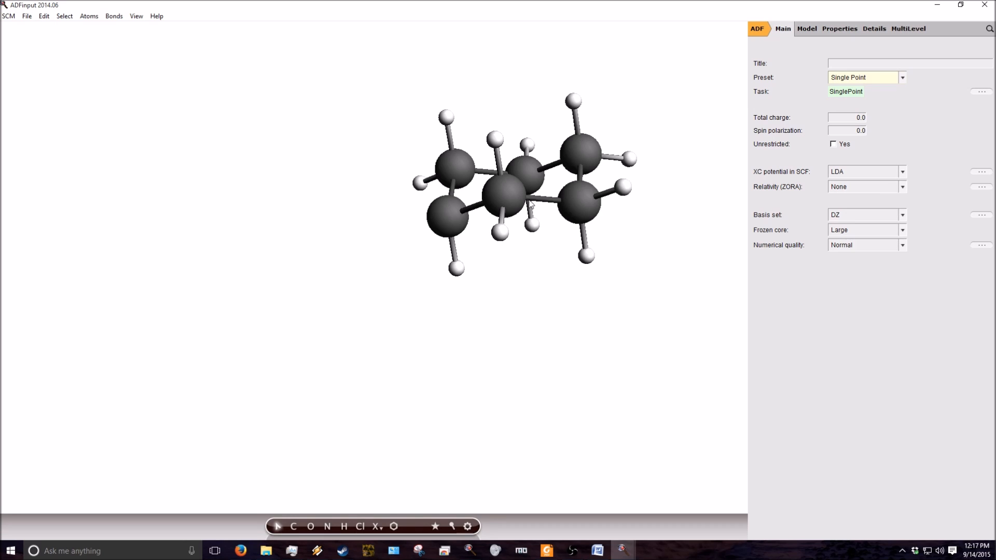
click(449, 214)
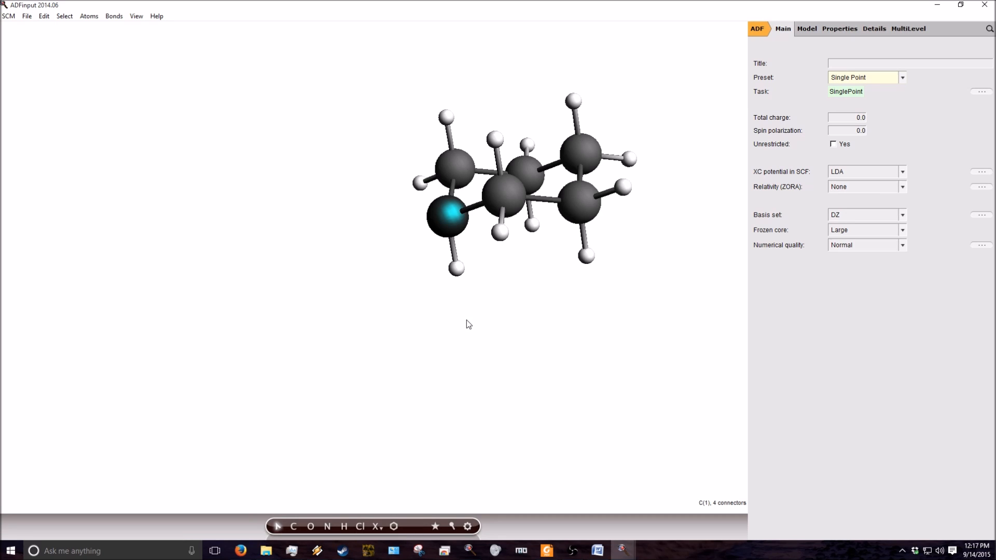
click(395, 527)
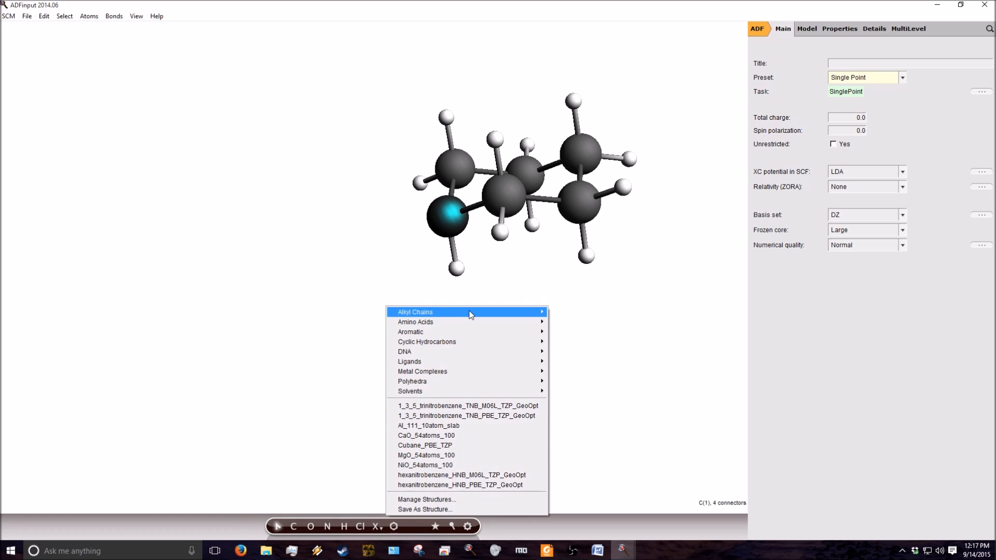
mouse_move(471, 315)
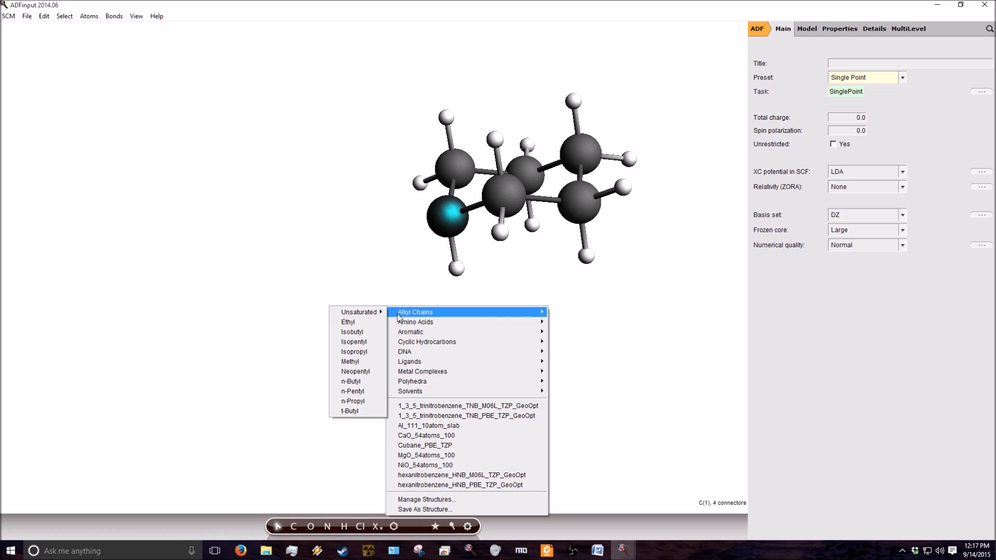
click(364, 412)
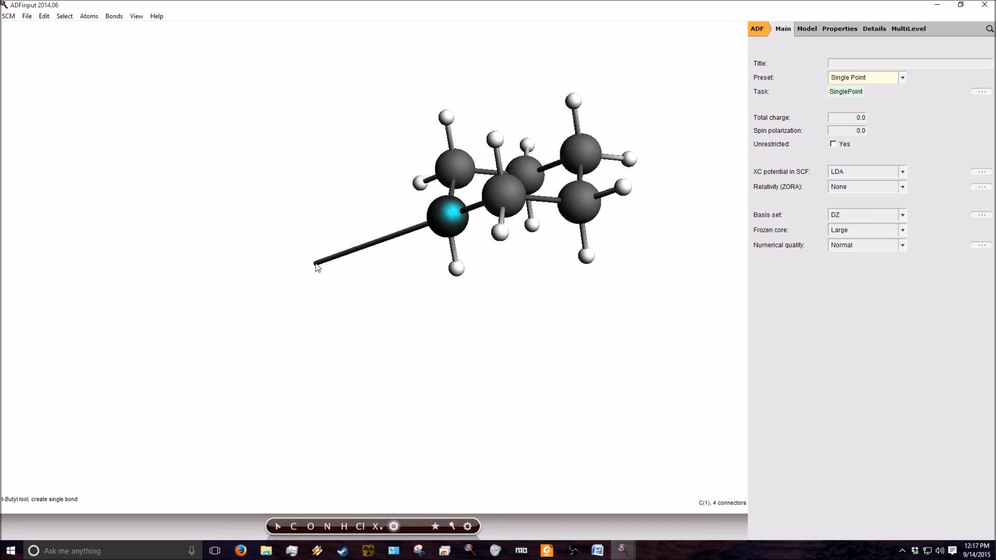
click(315, 263)
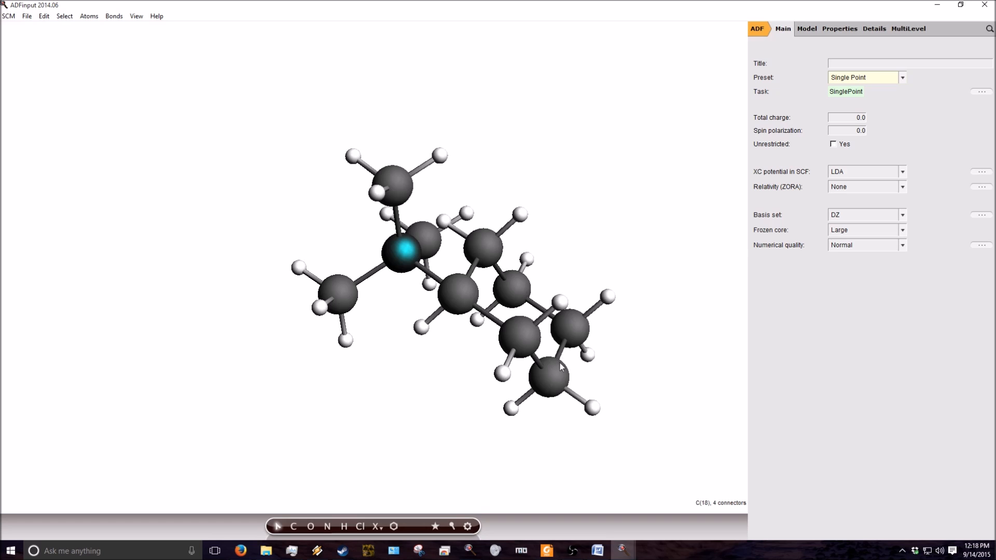
- Pre-optimize the t-Butyl-substituted cyclohexane and inspect its geometry from several angles
click(467, 526)
drag(556, 335, 538, 394)
scroll(538, 394, down, 5)
click(467, 353)
drag(467, 353, 485, 336)
scroll(486, 337, up, 6)
drag(555, 367, 523, 343)
- Delete the whole t-Butyl group and add the missing hydrogen to the ring
drag(314, 147, 515, 491)
key(Delete)
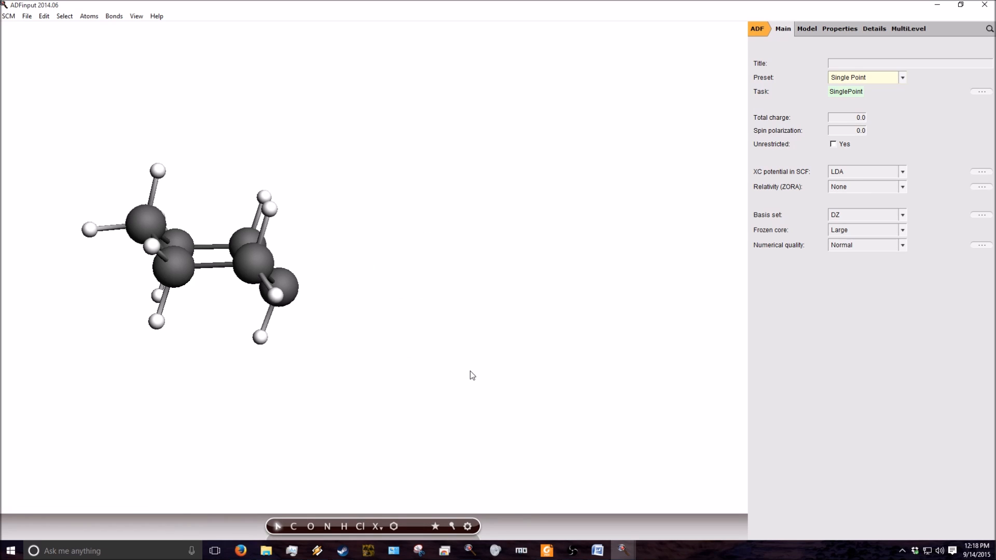
key(ctrl+e)
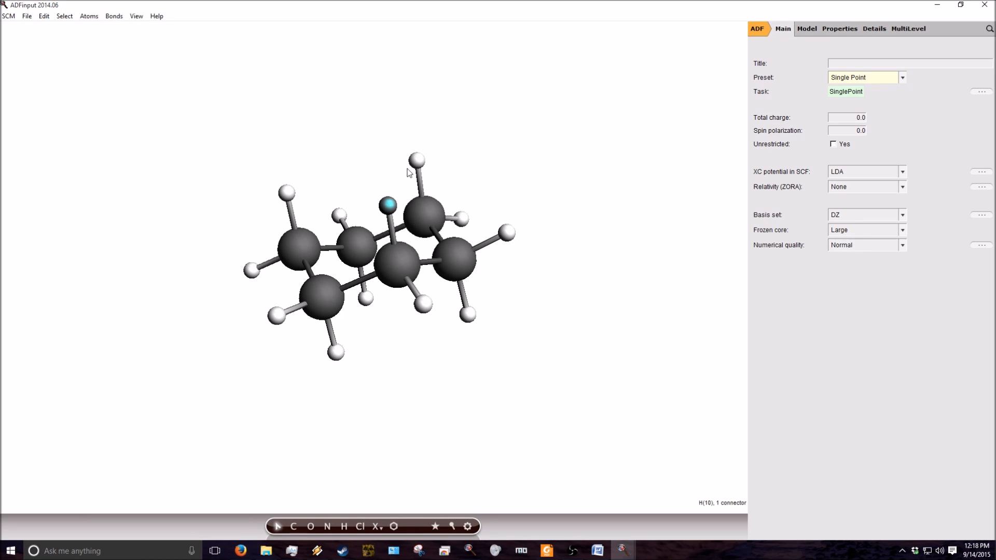
- Replace the two upward-pointing axial hydrogens on the ring carbons in 1,3 position with predefined Methyl groups
click(379, 169)
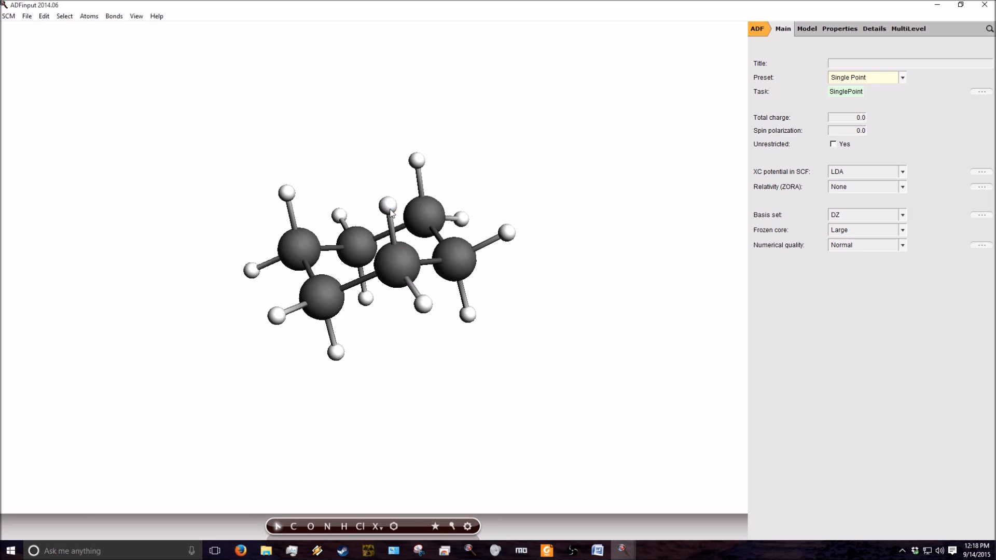
click(389, 205)
shift+click(416, 162)
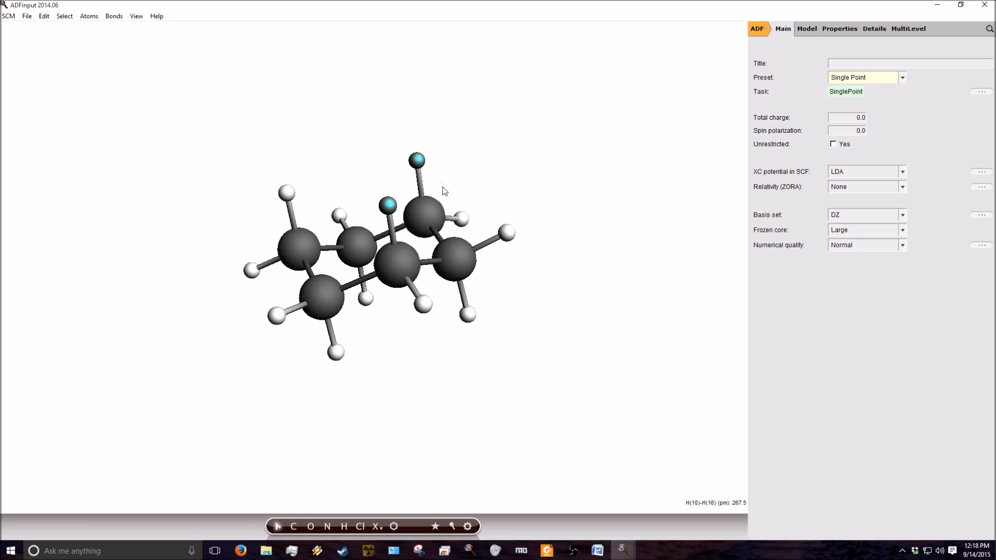
click(419, 164)
right_click(417, 163)
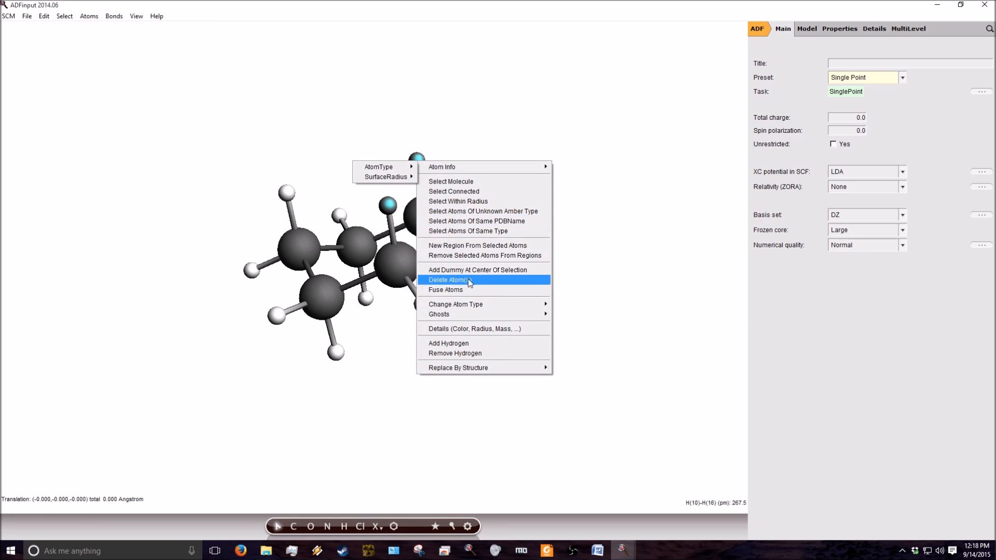
mouse_move(459, 365)
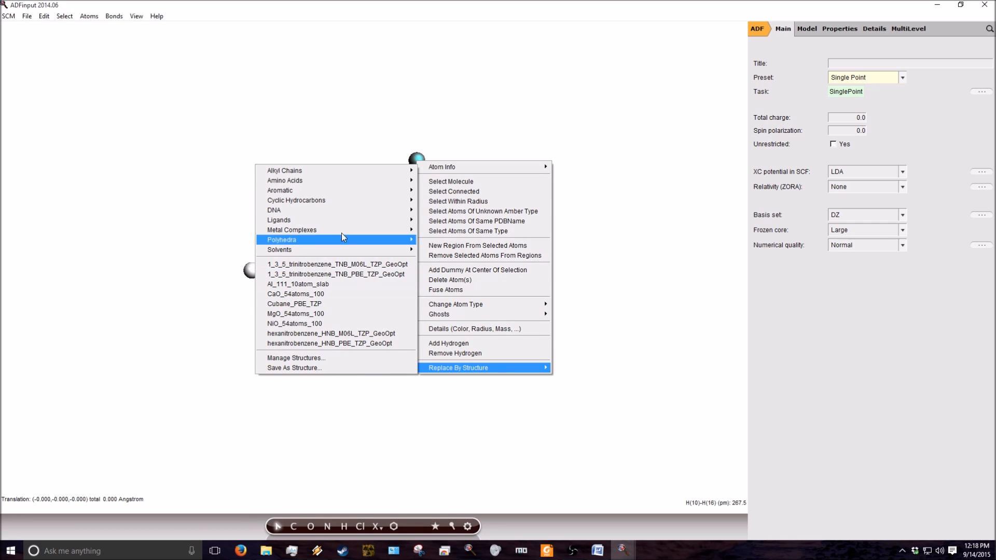
mouse_move(336, 170)
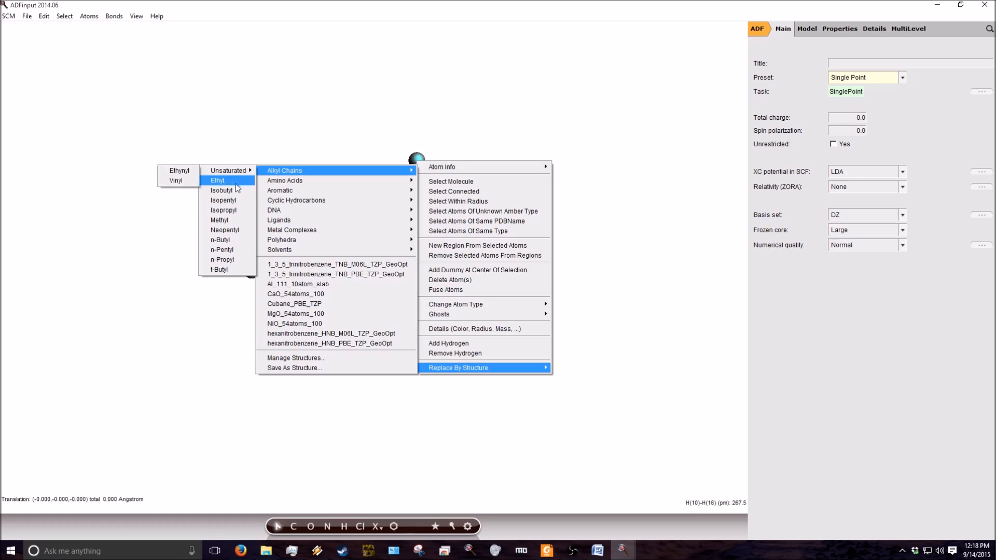
click(236, 222)
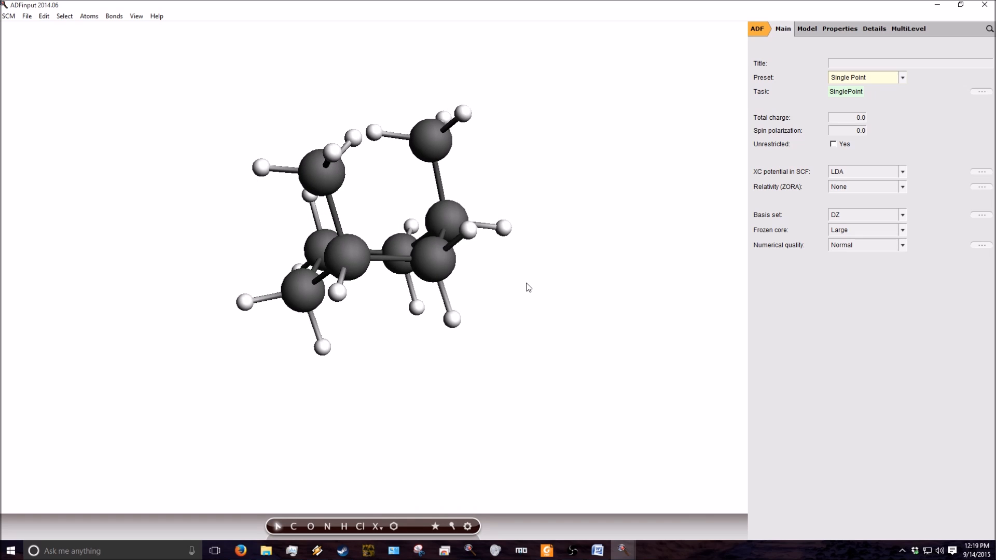
- Pre-optimize the dimethyl-substituted cyclohexane and view the resulting geometry from another angle
drag(507, 339, 582, 407)
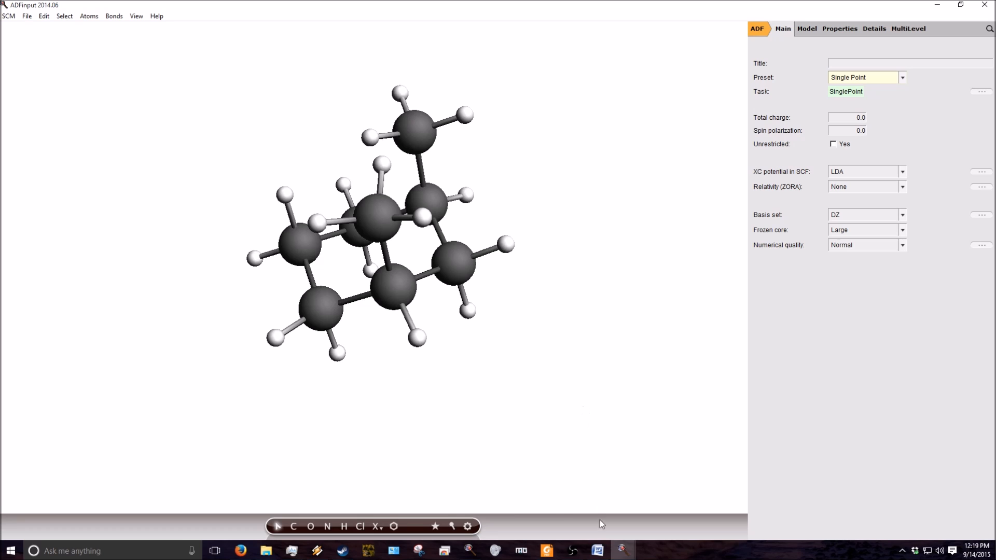
click(468, 526)
drag(428, 360, 343, 378)
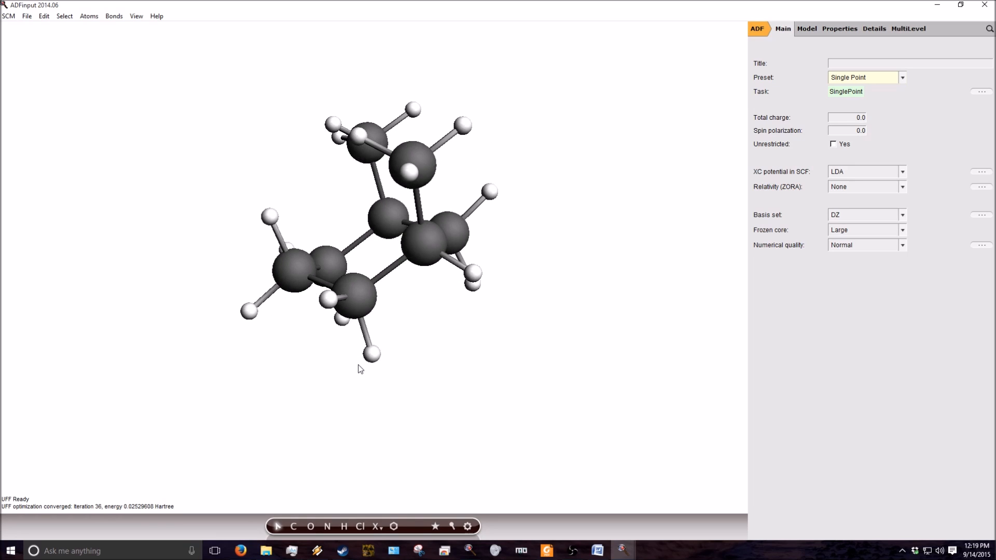
key(alt+Tab)
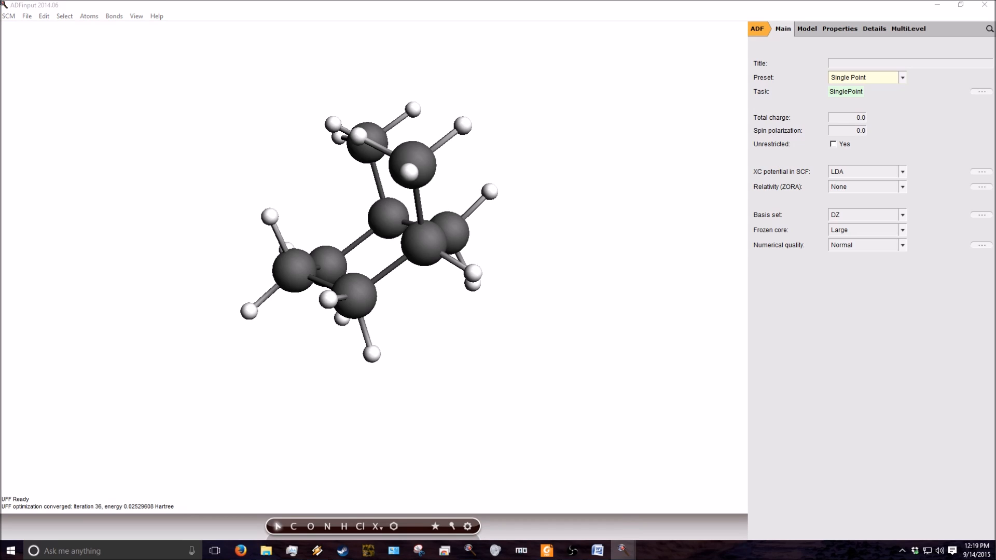